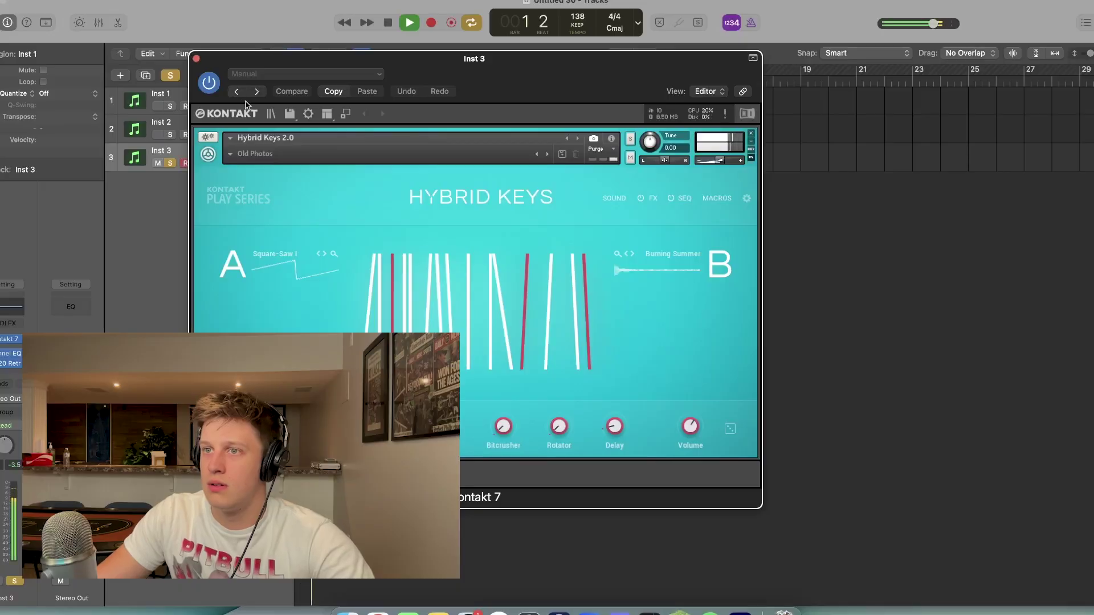
click(558, 611)
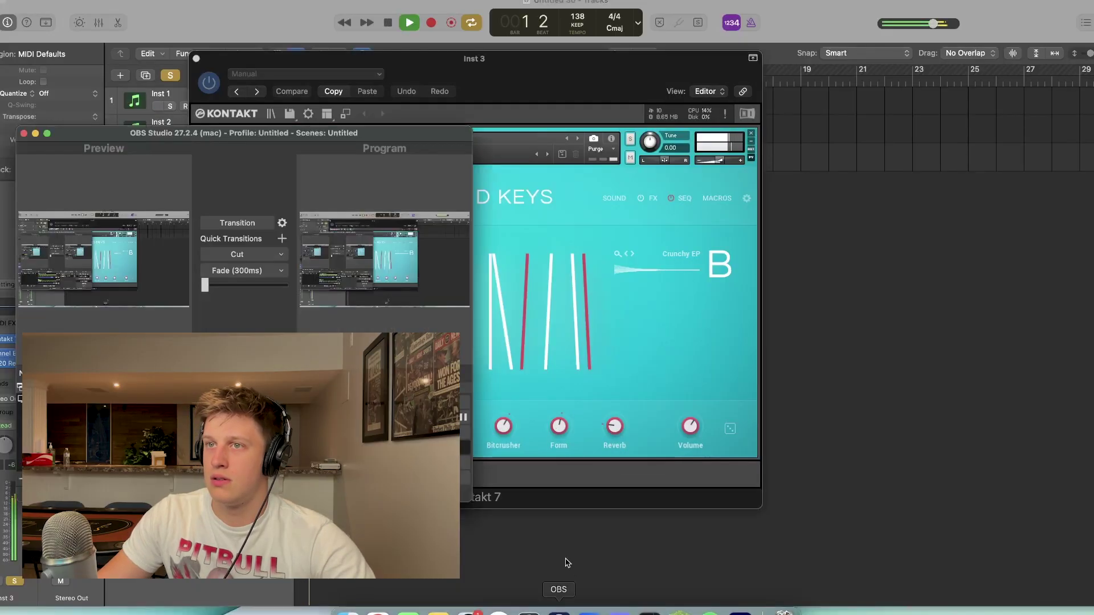
click(594, 494)
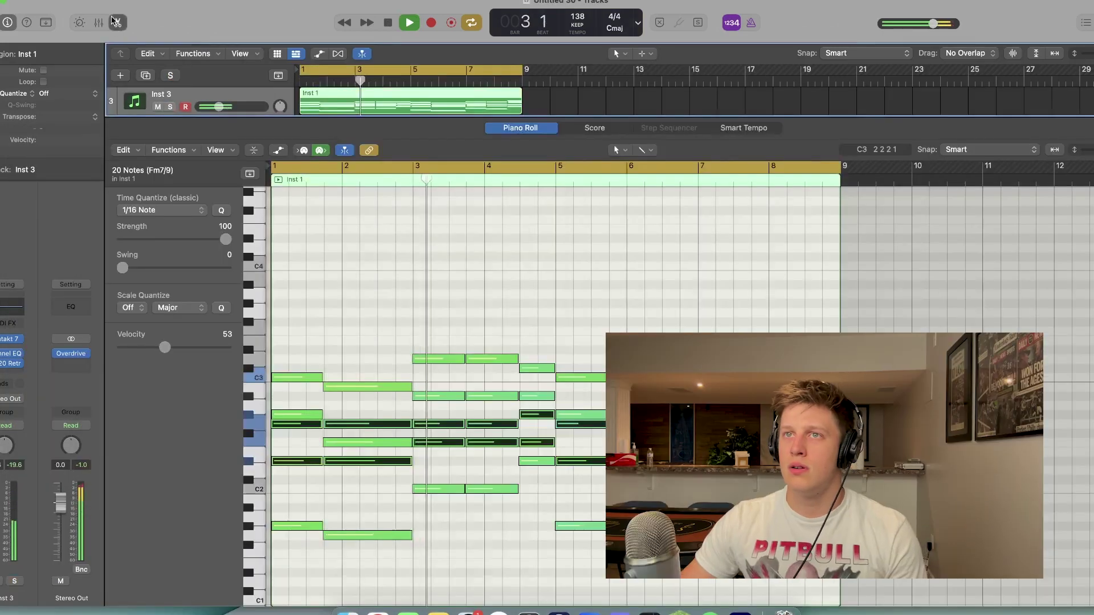
Step: Close the piano roll and create one stereo software instrument track with Retro Synth
key(p)
click(439, 228)
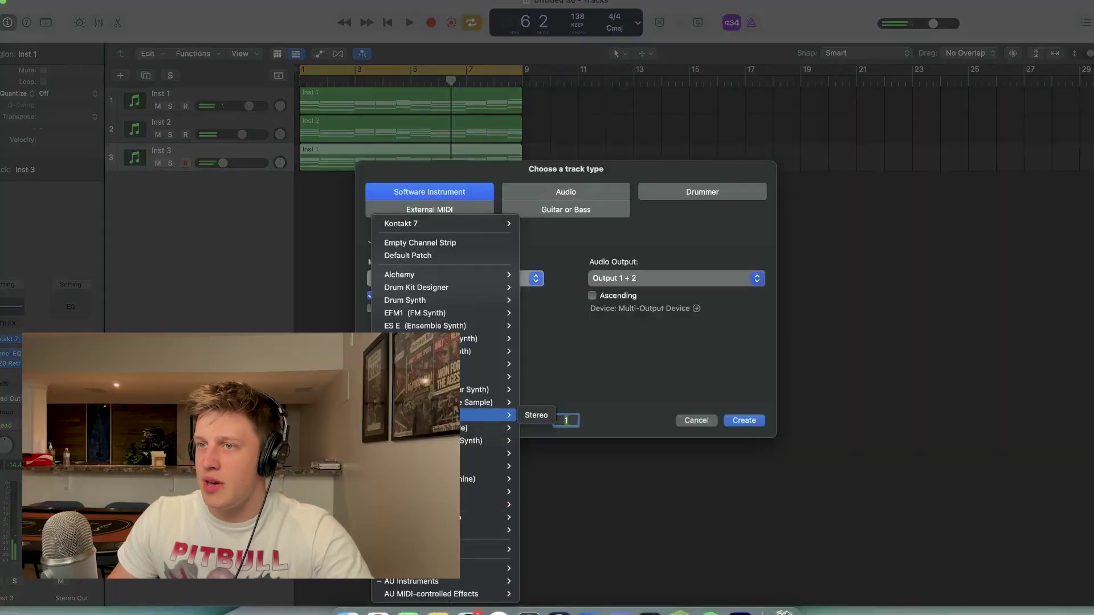
click(716, 409)
key(Return)
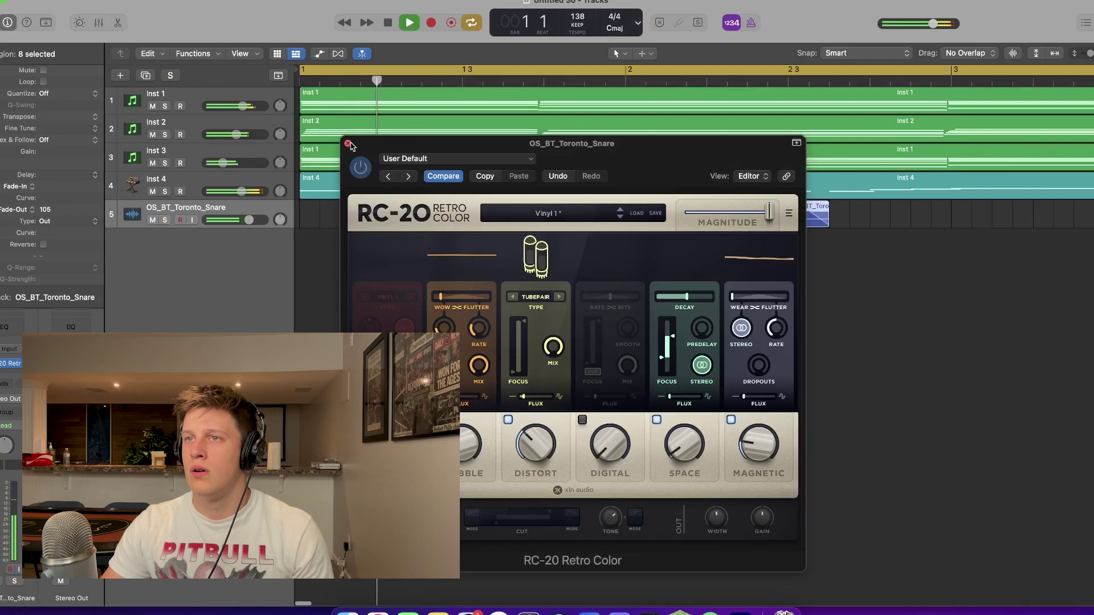
Step: Close the snare's RC-20 Retro Color window and slightly lower the OS_BT_Toronto_Snare track's volume
click(351, 143)
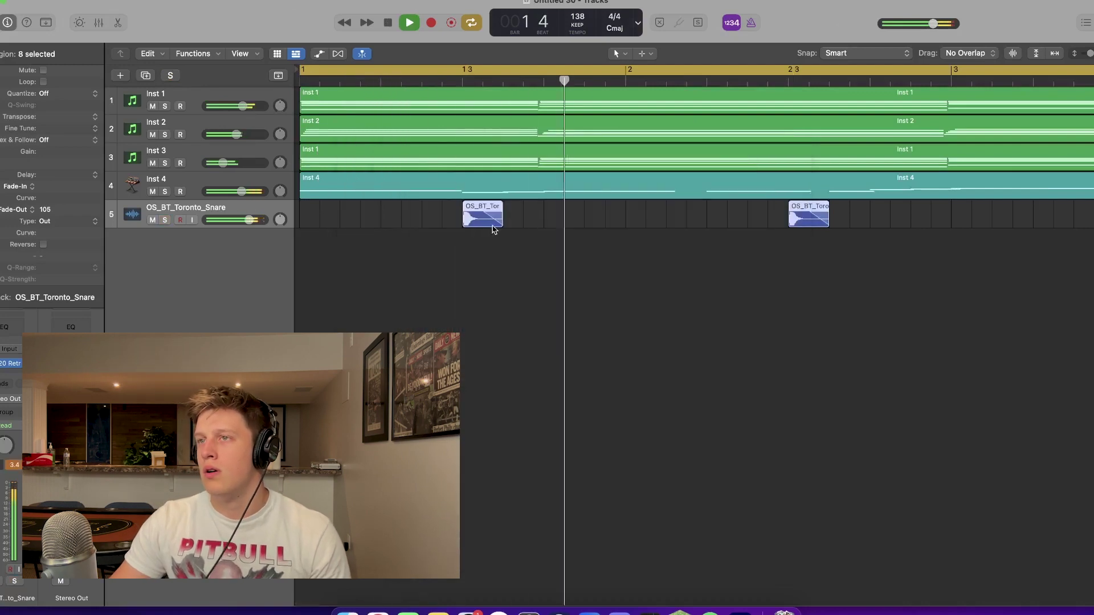
key(super+Left)
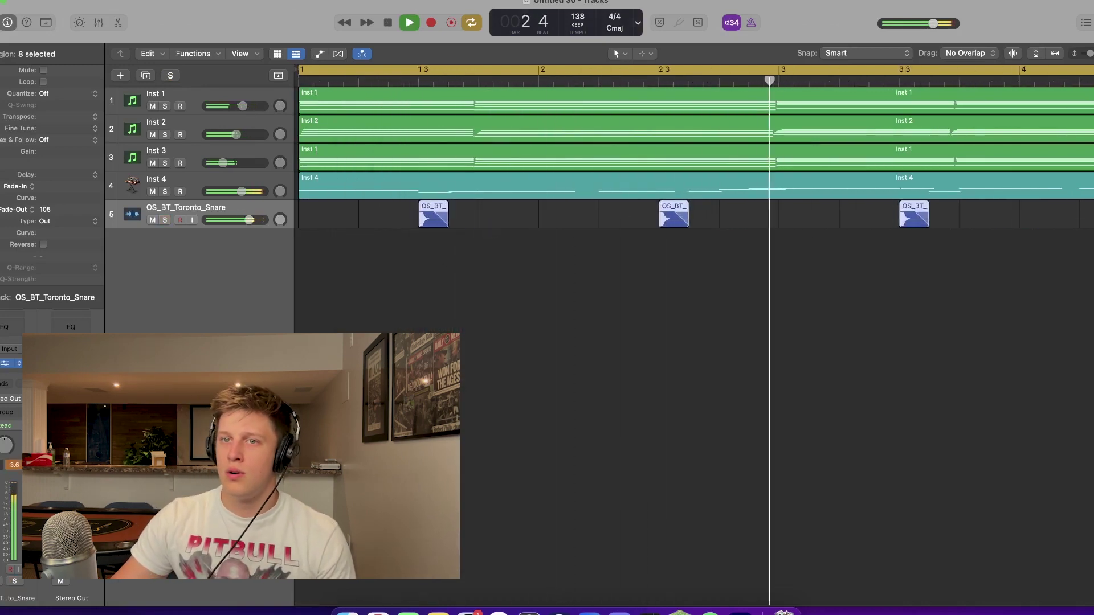
drag(254, 219, 247, 220)
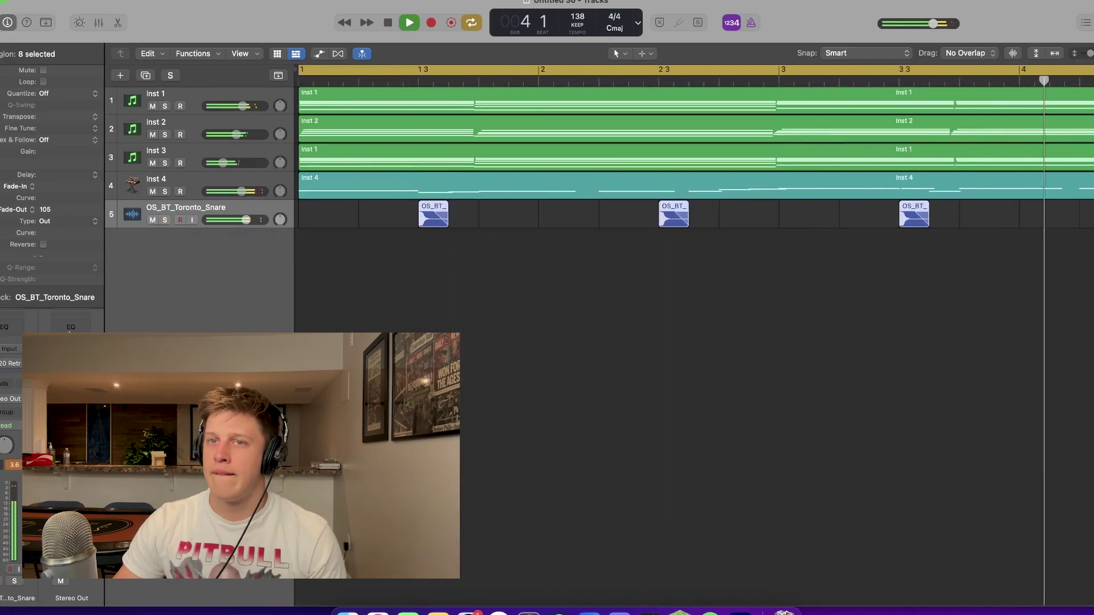
click(10, 363)
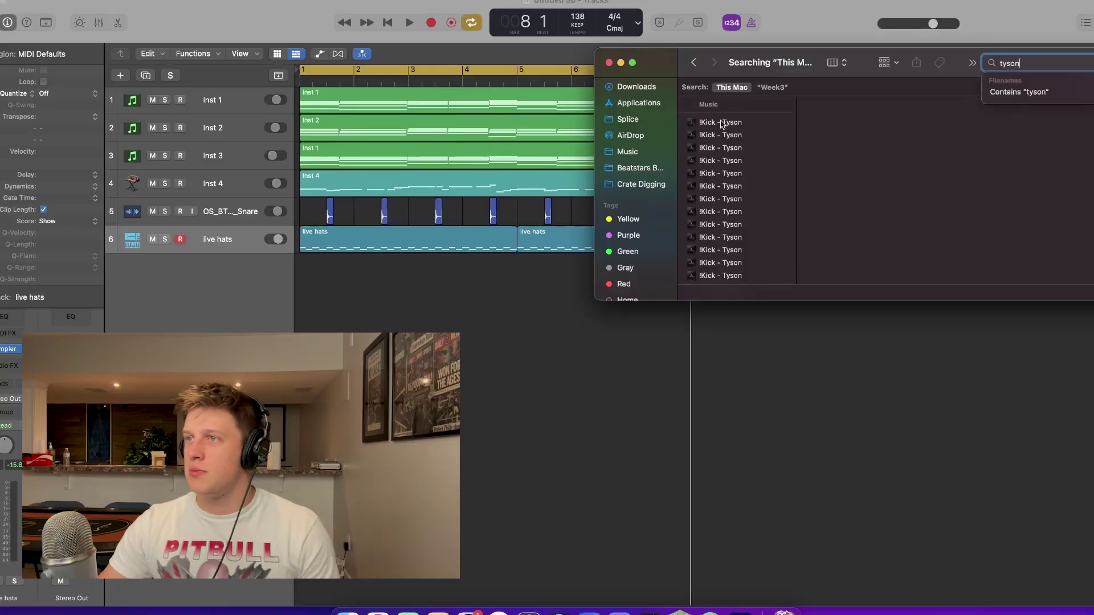
Step: Import the !Kick - Tyson sample onto a new track and side-chain the Inst 2 compressor to Kick_-_Tyson (Audio 2)
drag(722, 124, 425, 317)
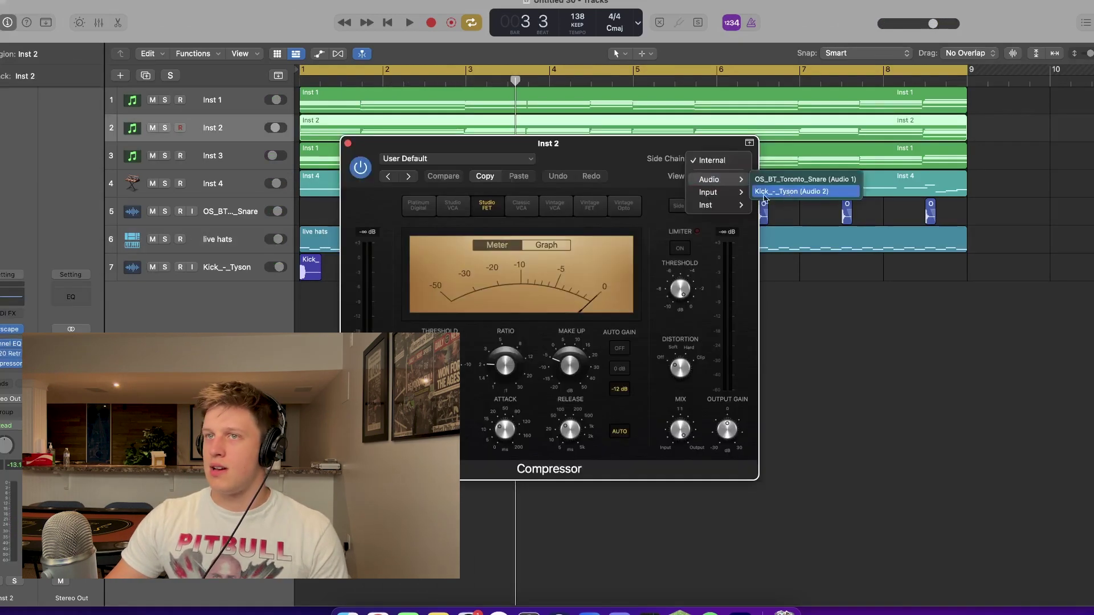
click(712, 183)
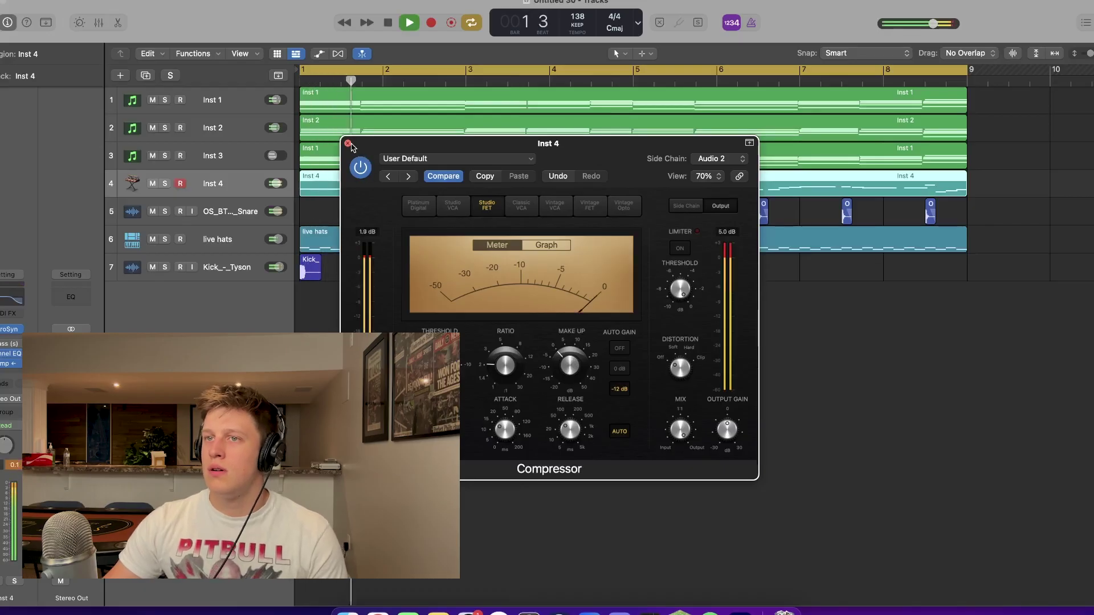
click(348, 144)
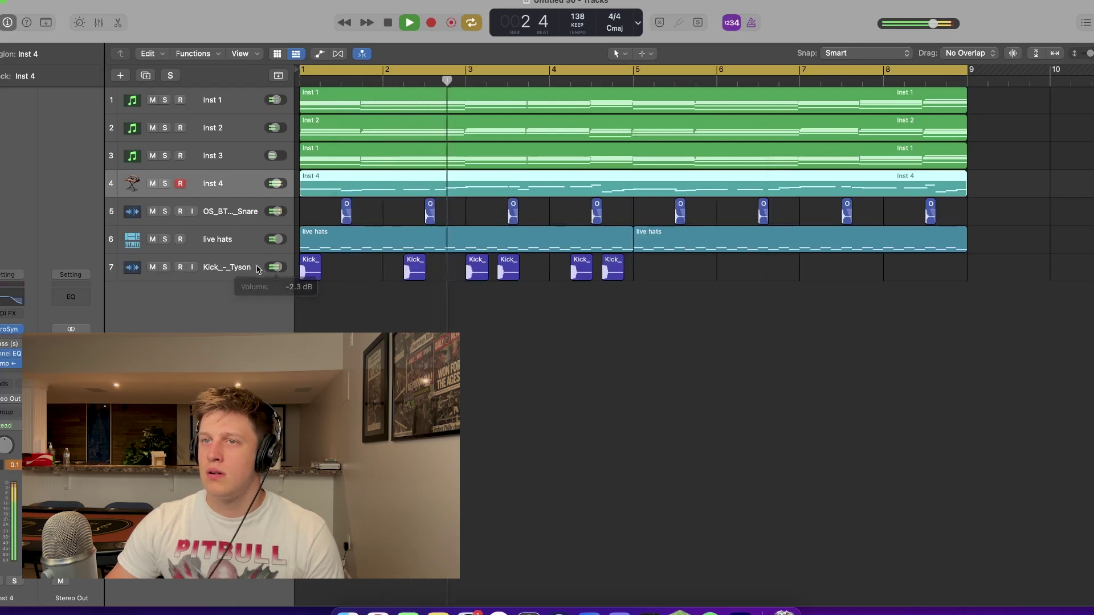
Step: Select all tracks with their regions and lower their volumes together
click(258, 270)
key(super+a)
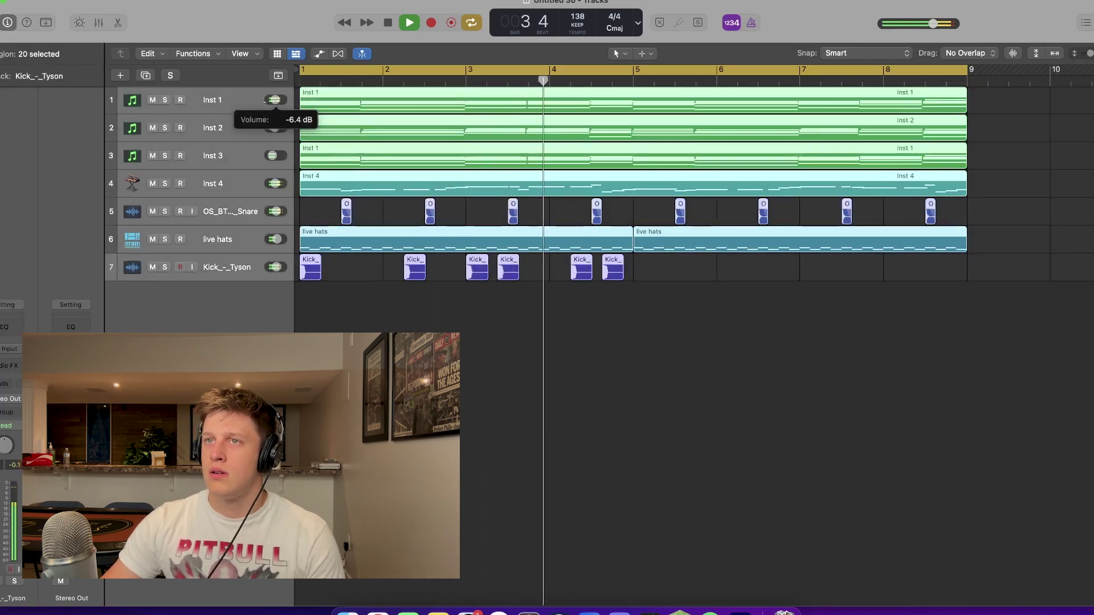
click(245, 108)
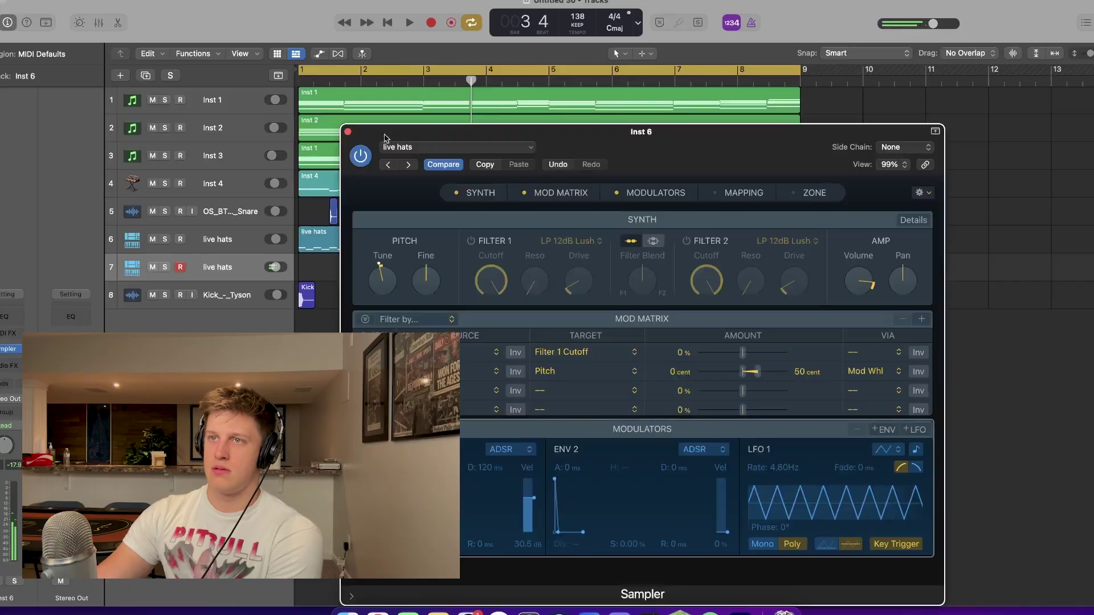
Step: Close the Sampler, record a second part on the duplicate live hats track, and run a sound search in Splice
click(348, 132)
key(r)
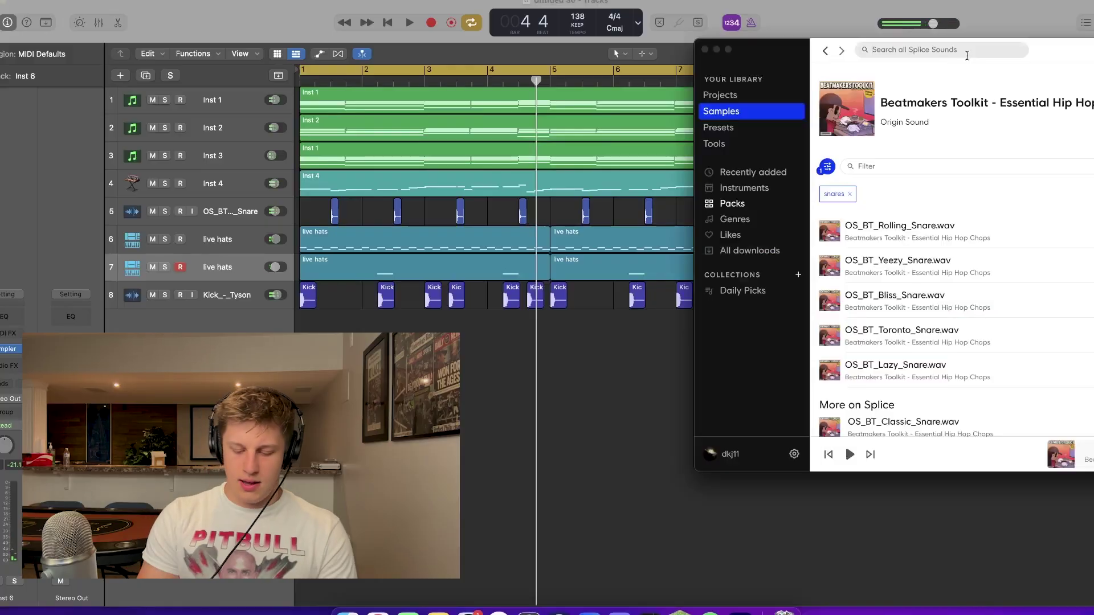
key(Return)
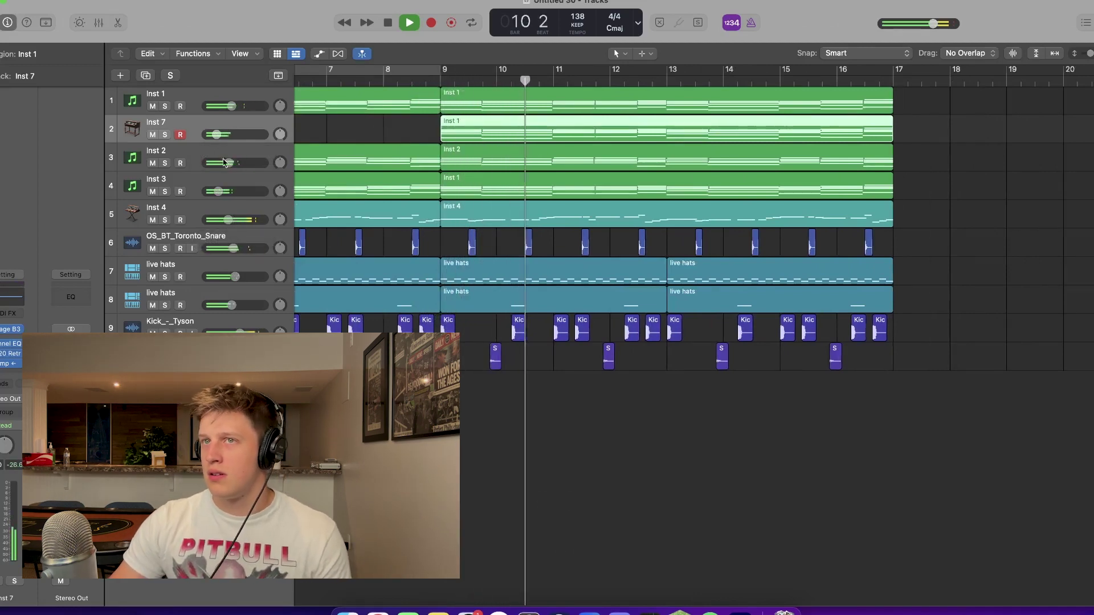
Step: Slightly lower the Inst 7 track's volume and browse the Splice search results for hat samples
drag(217, 135, 215, 134)
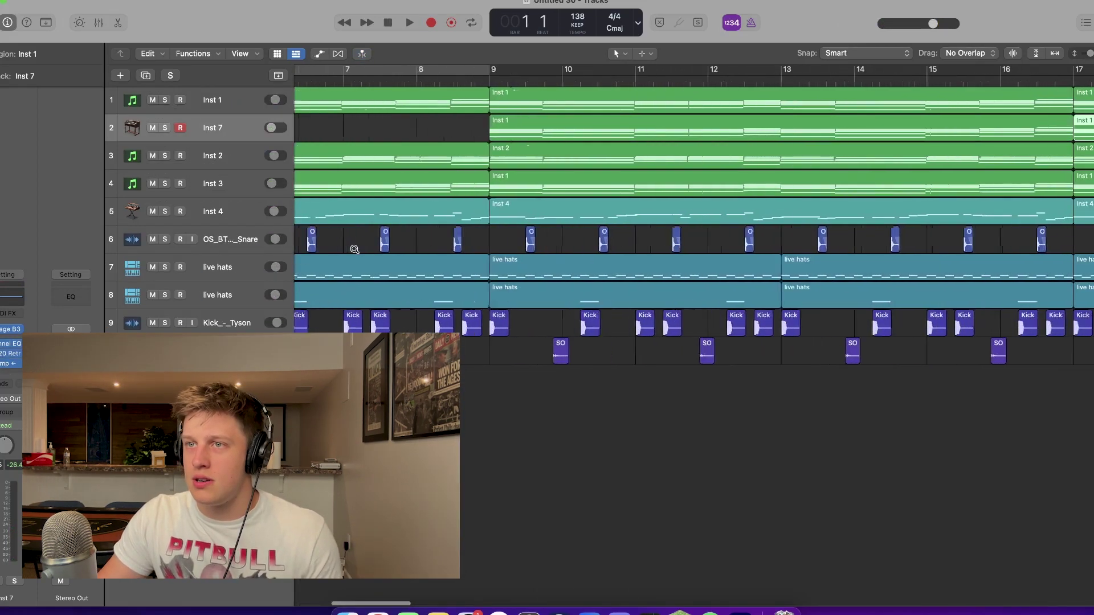
key(space)
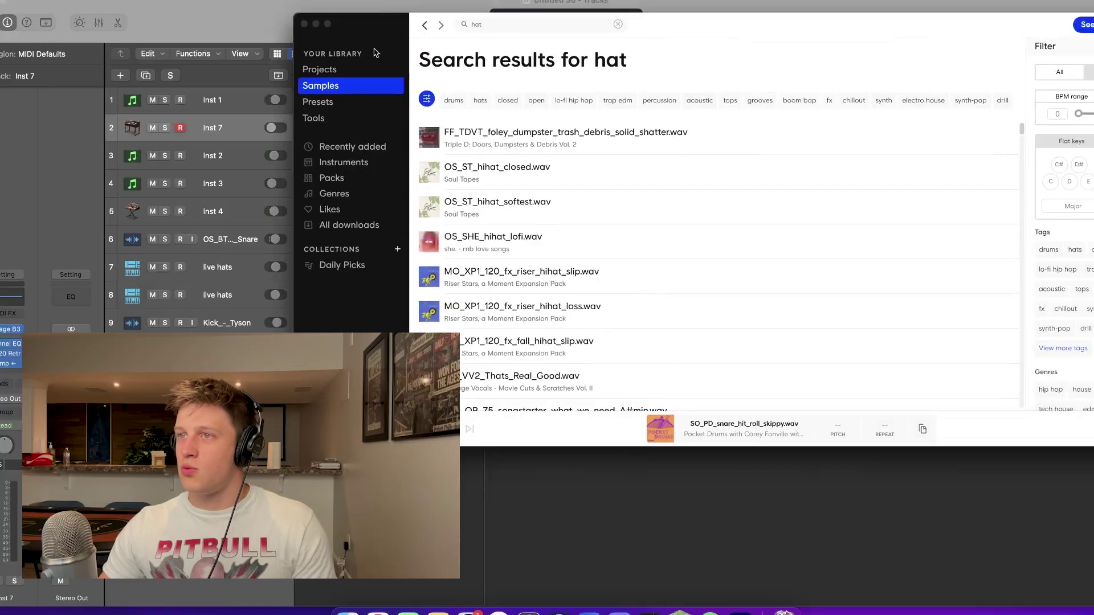
scroll(527, 207, down, 5)
scroll(528, 207, down, 10)
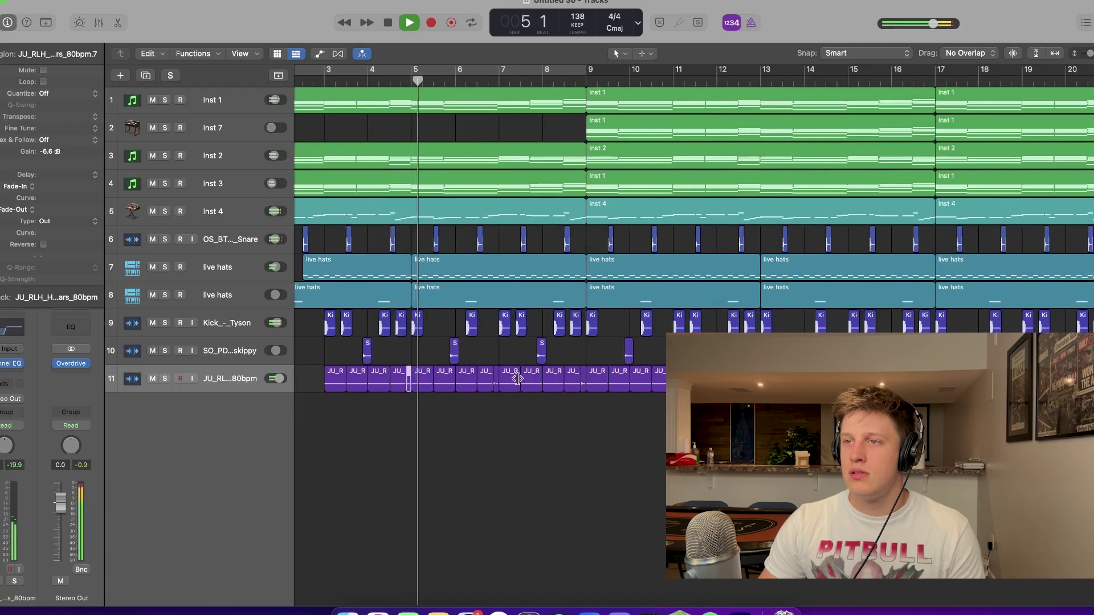
Step: Select the JU_RLH hi-hat regions from bar 5 to the end of the arrangement
key(super+Left)
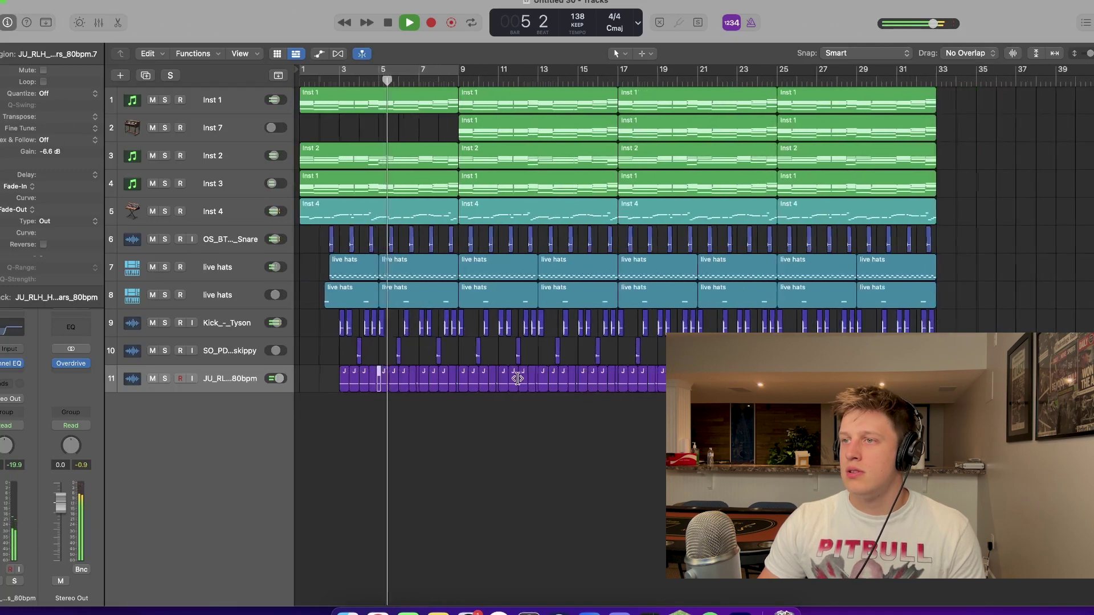
drag(661, 409, 383, 400)
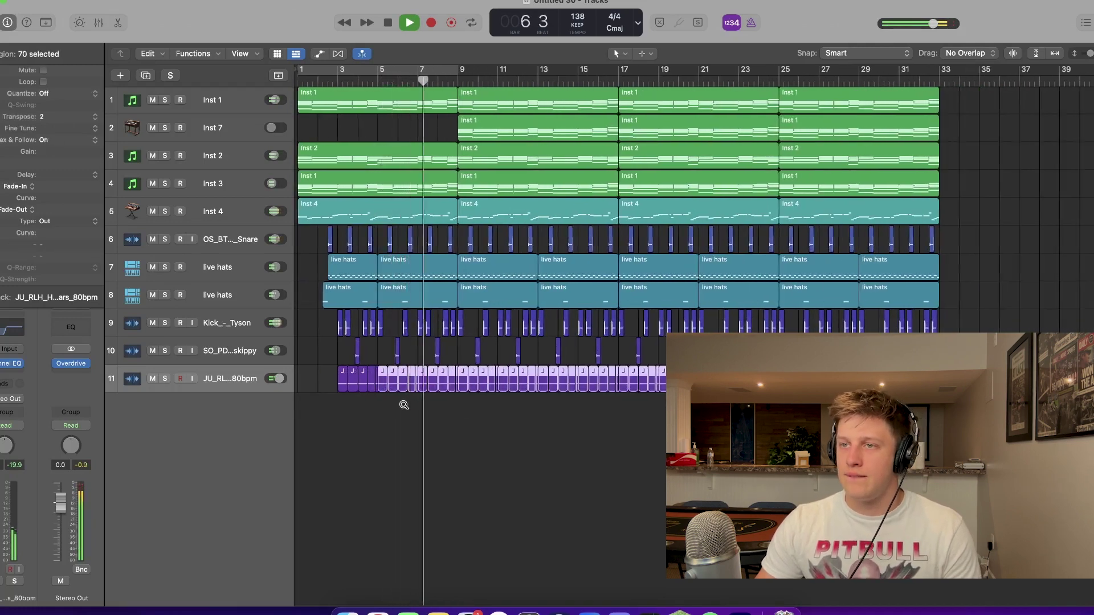
key(super+Right)
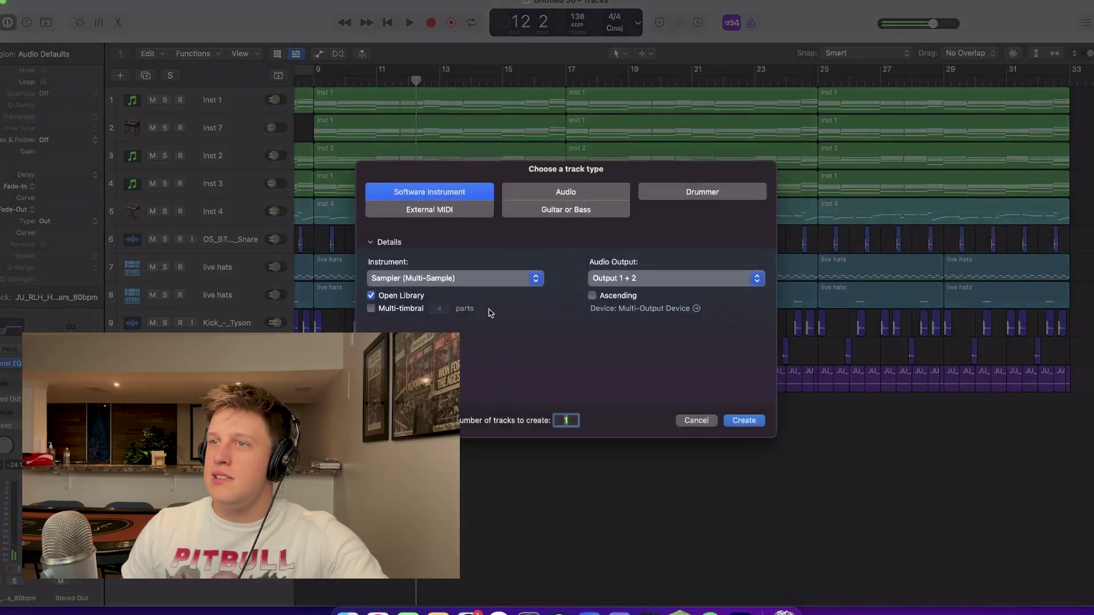
Step: Create one Sampler software instrument track with the library open and record a melody on Inst 8 leading into bar 17
key(Return)
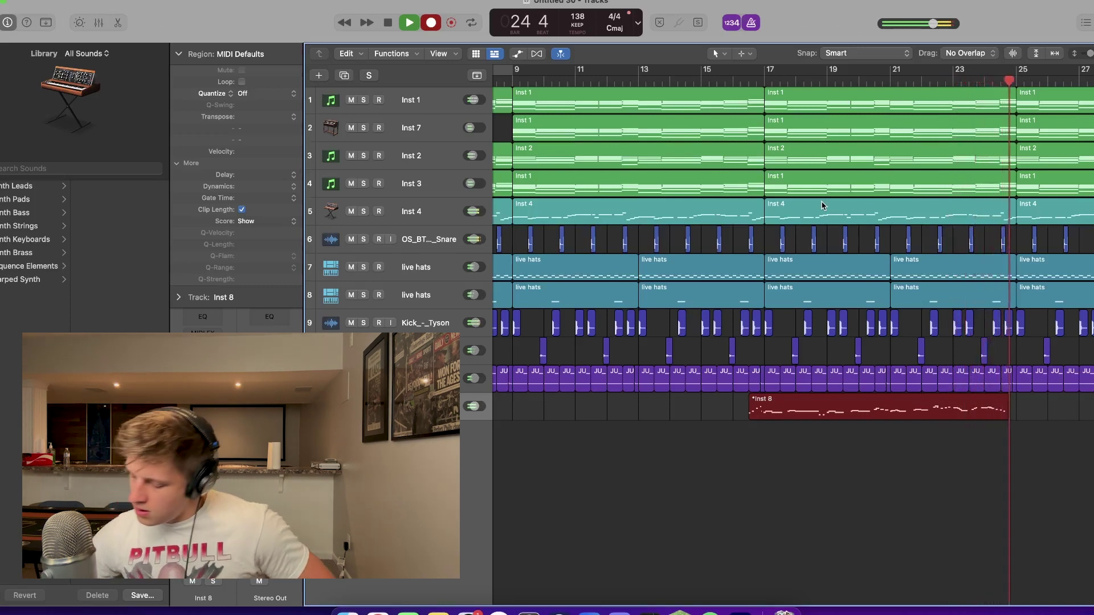
key(space)
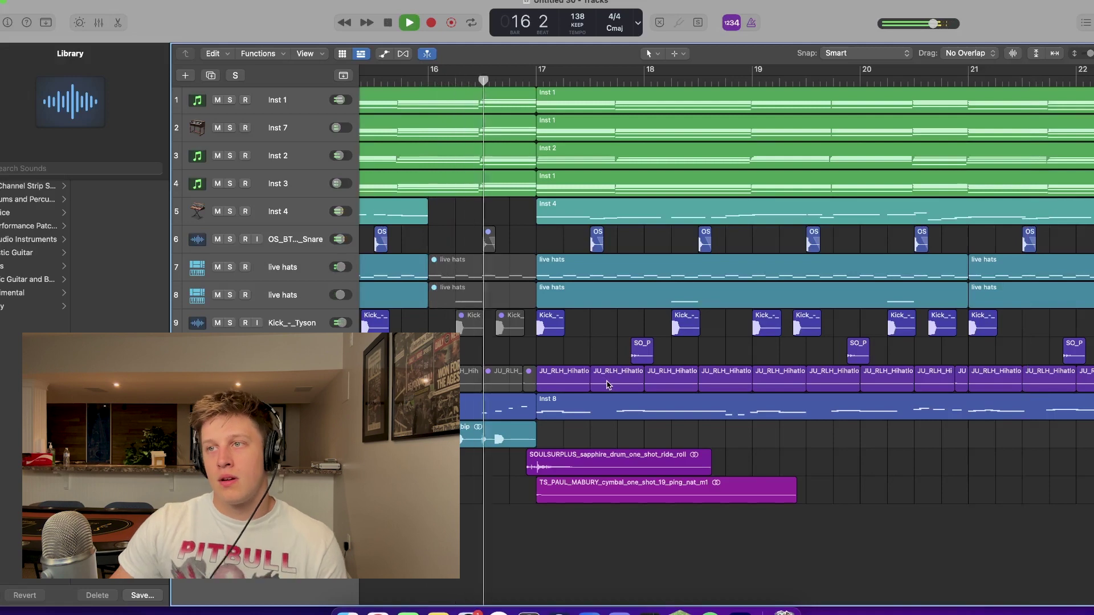
key(super+Left)
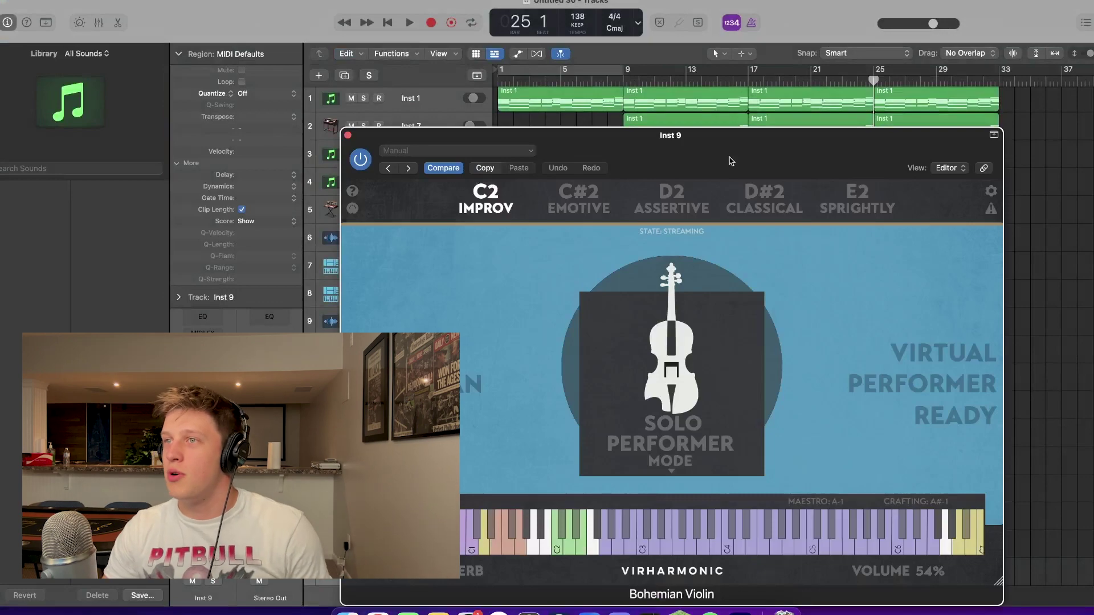
Step: Close the Bohemian Violin window and add a longer note at the same pitch after the first note in the Inst 9 region
drag(731, 162, 640, 99)
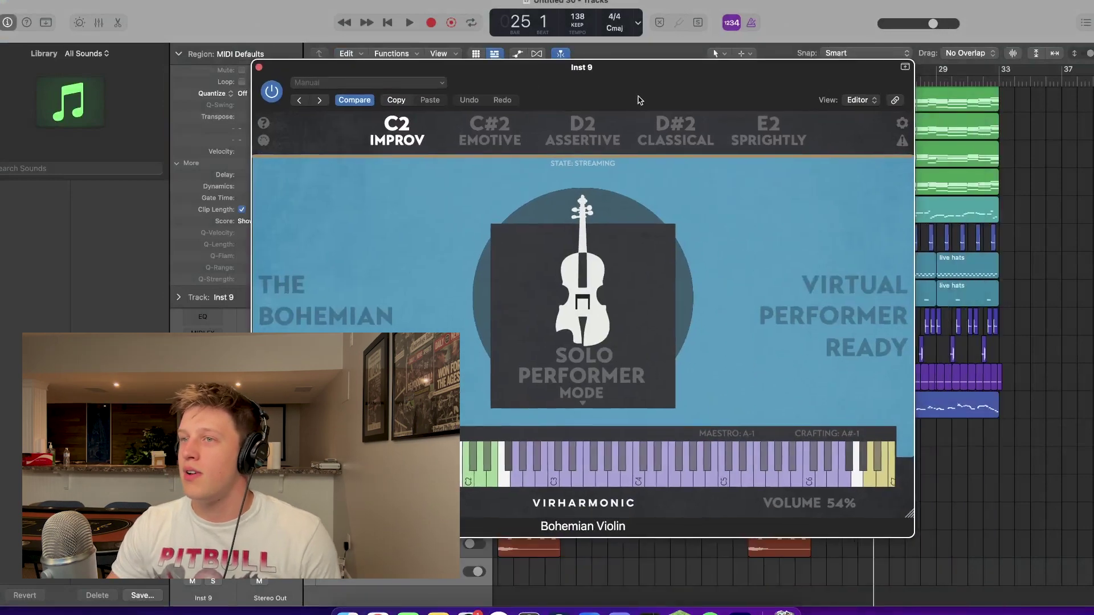
click(257, 66)
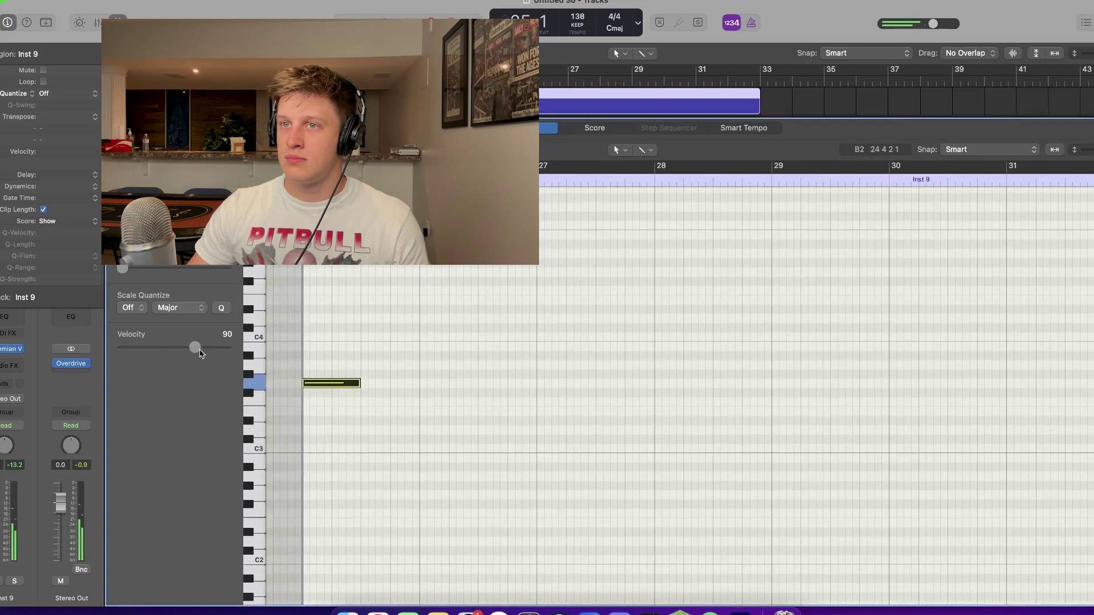
drag(476, 383, 678, 383)
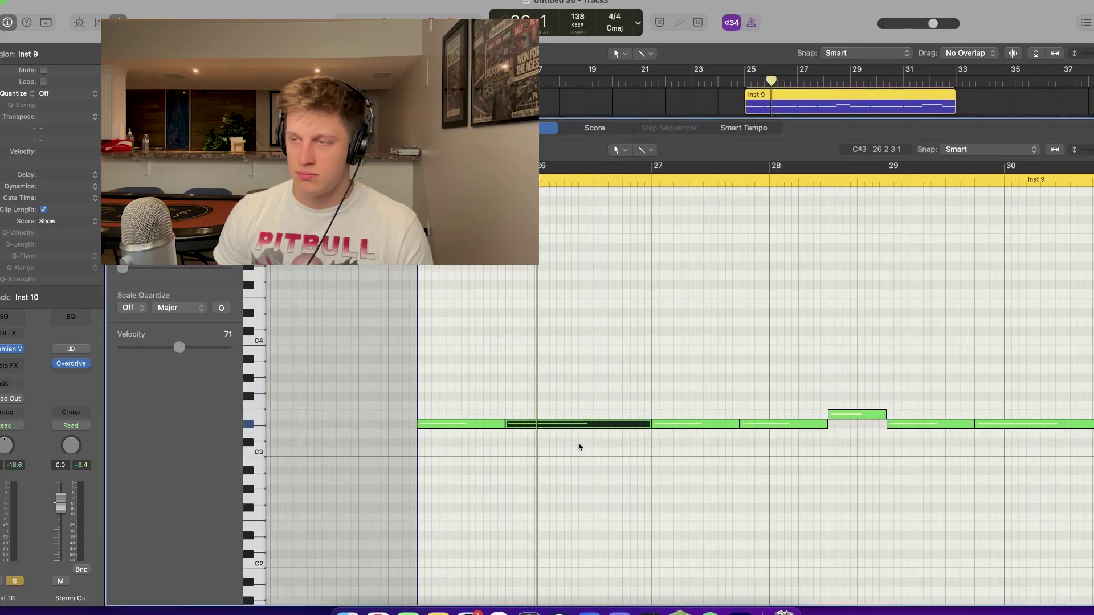
Step: Adjust the violin harmony notes and copy the Inst 9 region at bar 25 to the track above
drag(741, 405, 826, 418)
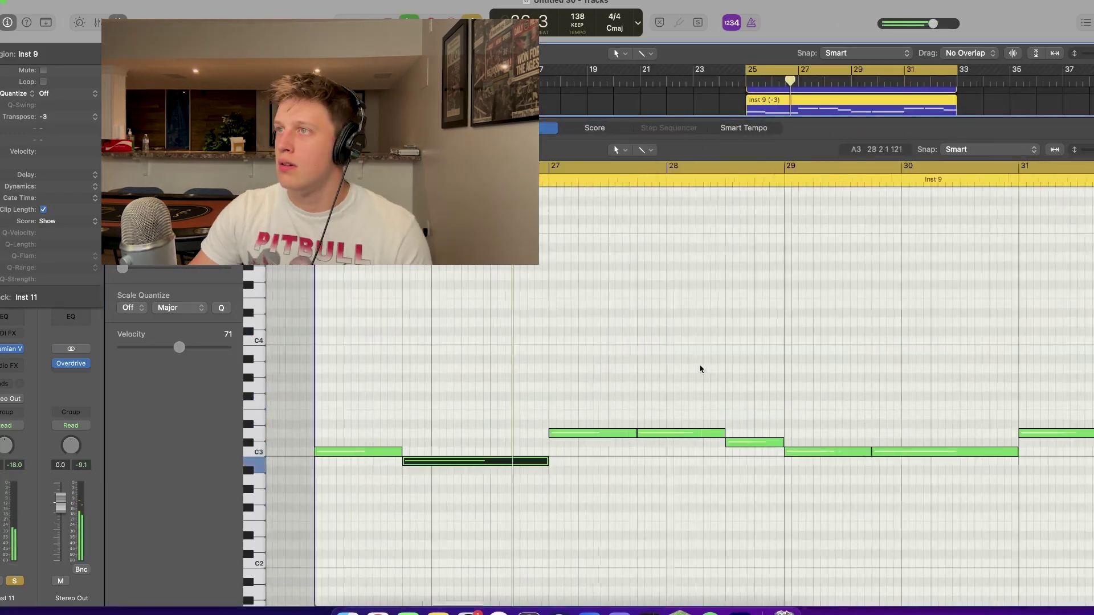
alt+drag(776, 105, 776, 91)
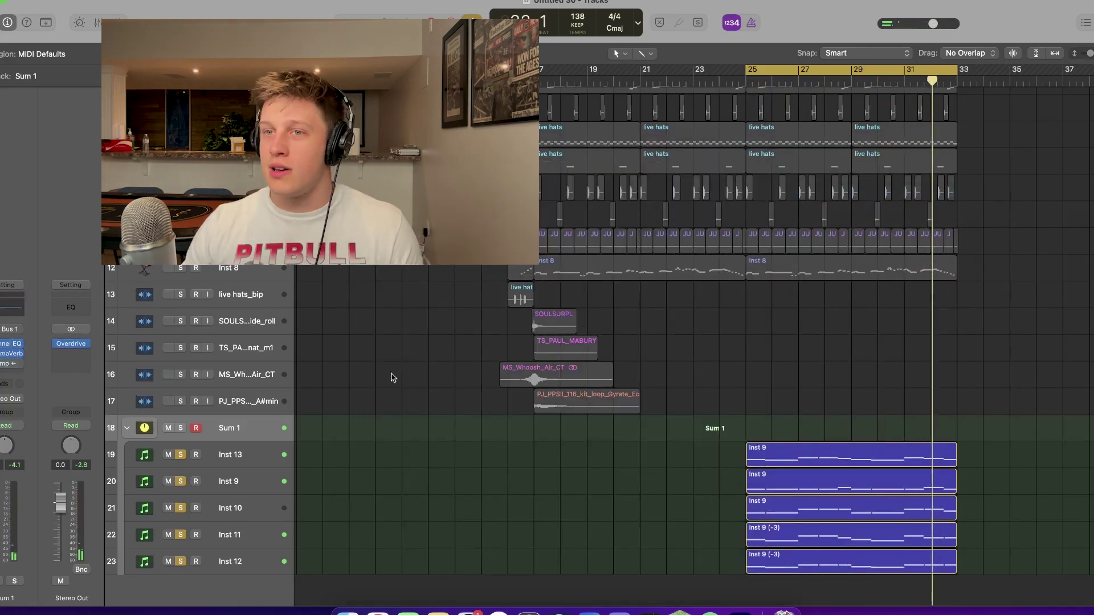
Step: Inspect the notes of the Inst 13 violin region and play the full mix from bar 25
key(space)
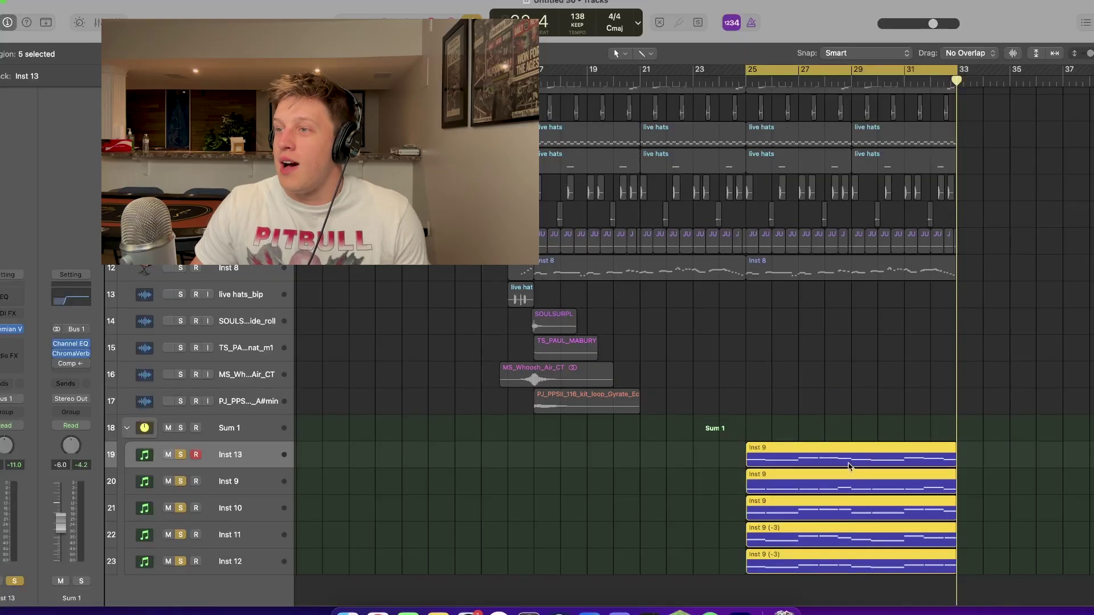
double_click(849, 466)
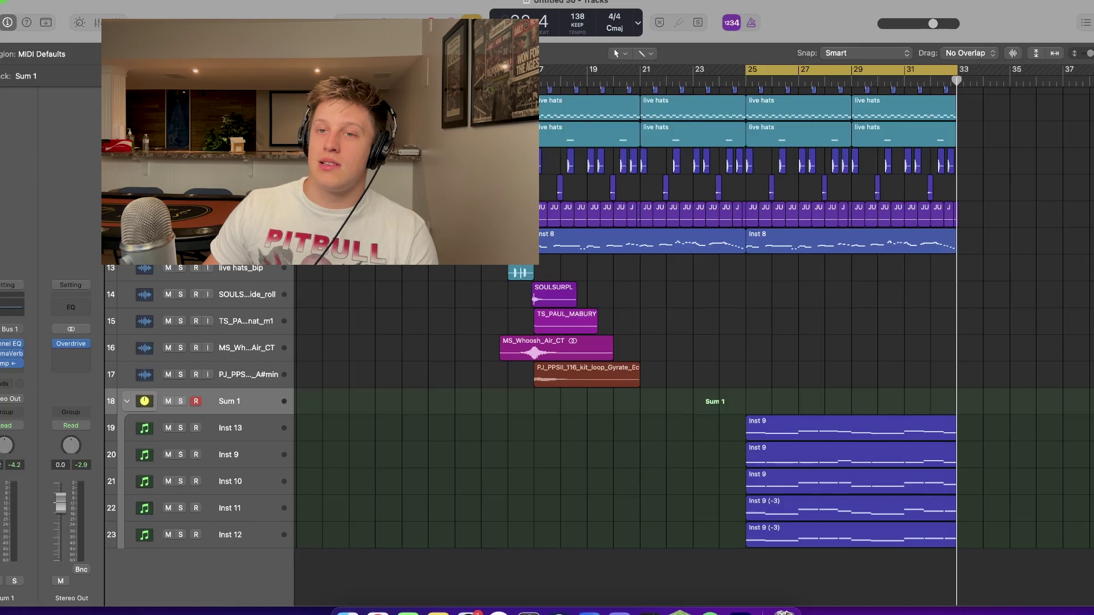
key(space)
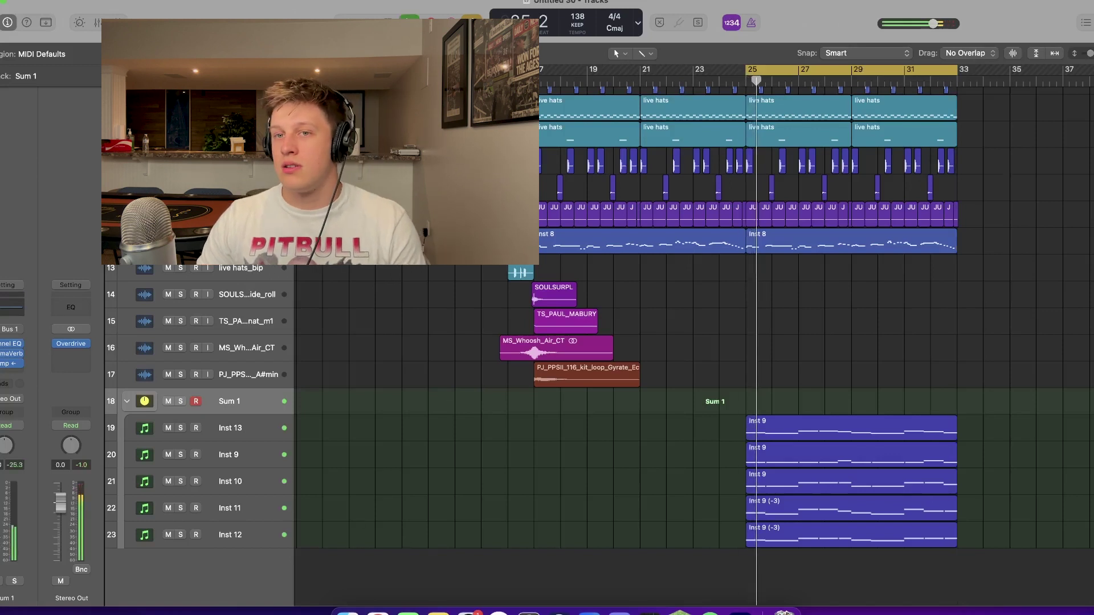